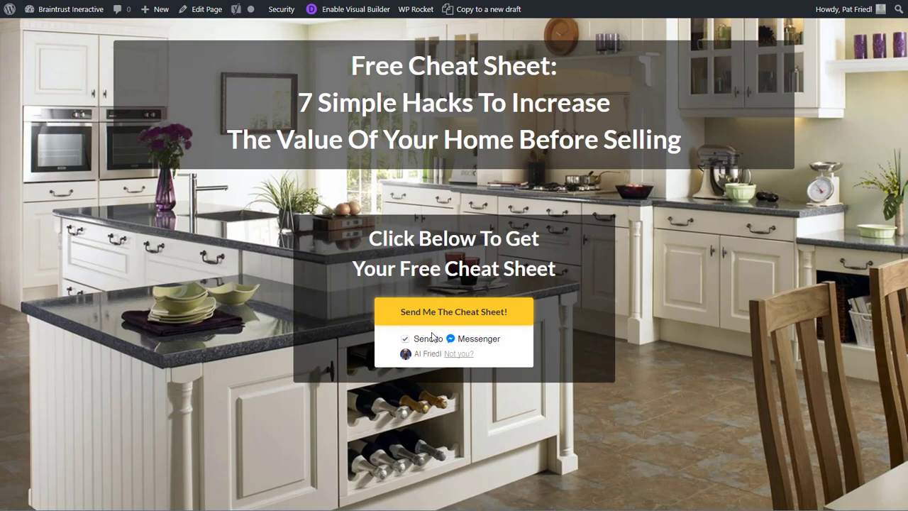
Request the free cheat sheet on the landing page and select the email field in the opt-in popup
click(454, 313)
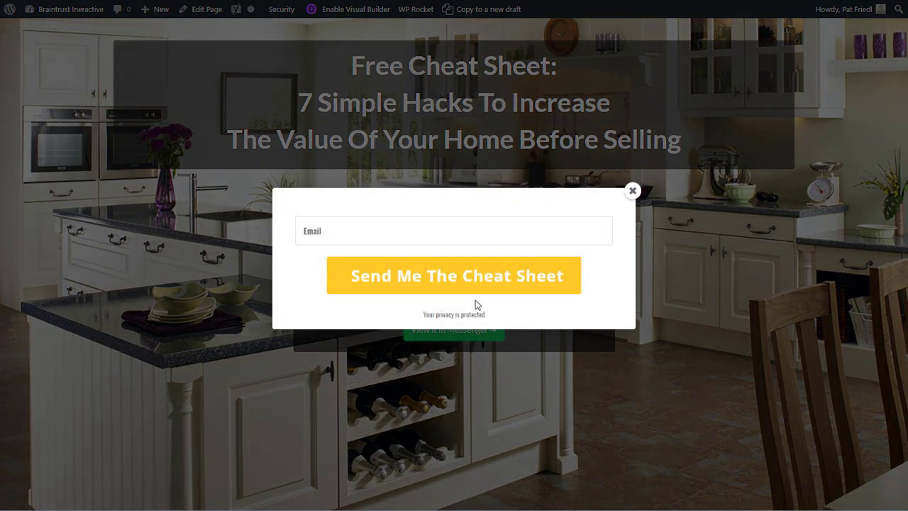
click(497, 229)
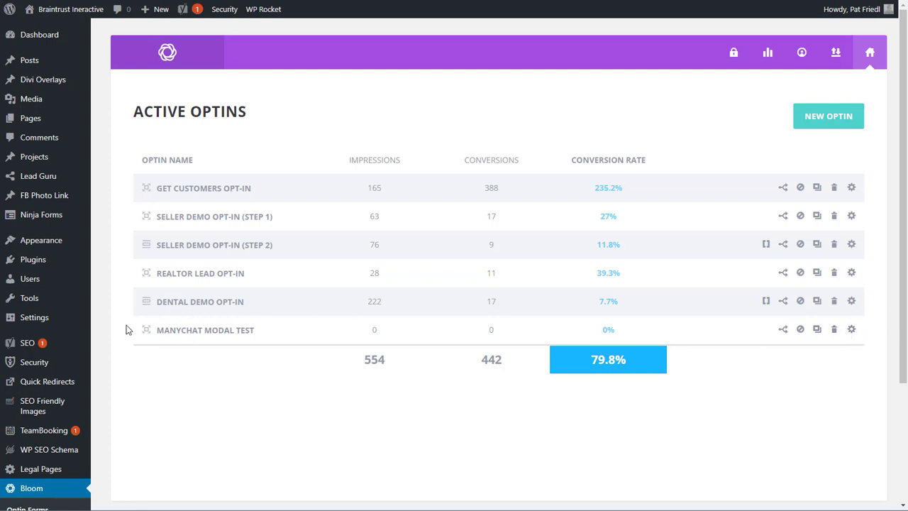
Open the display settings of the ManyChat Modal Test optin and review its click trigger and CSS selector options
click(852, 329)
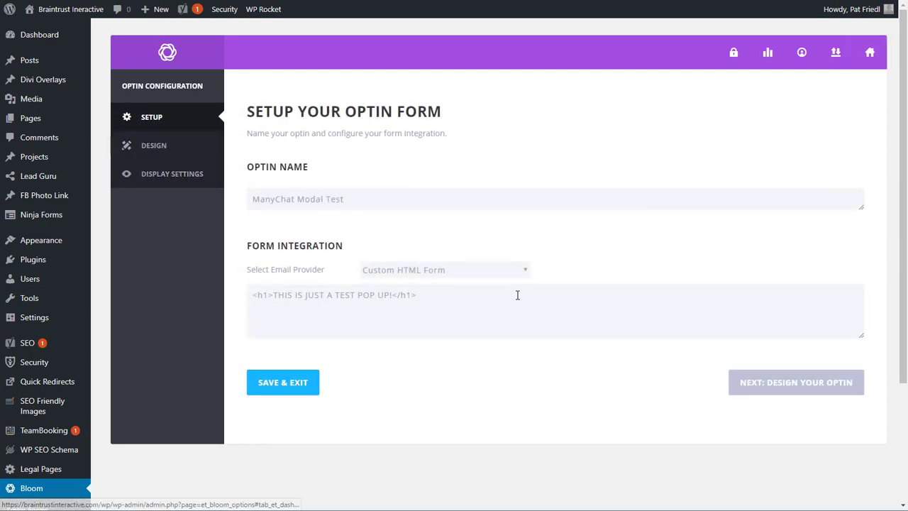
click(155, 175)
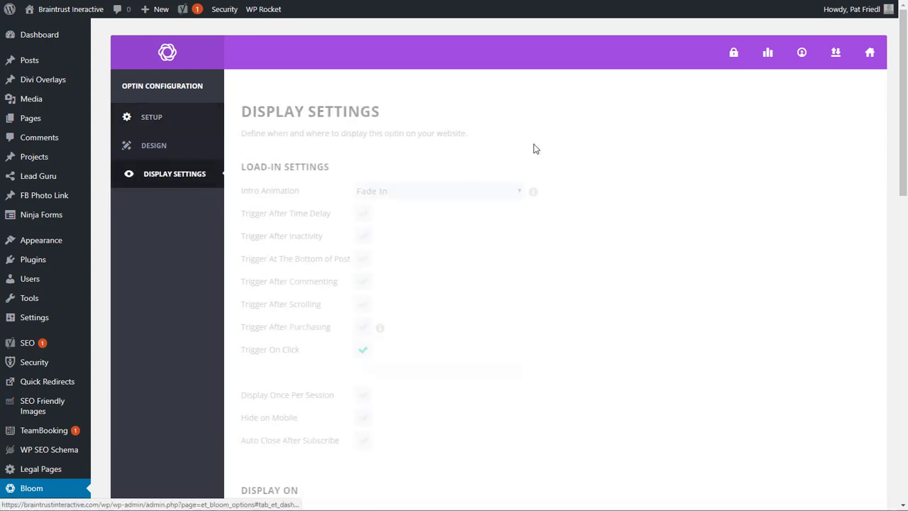
click(404, 187)
click(405, 188)
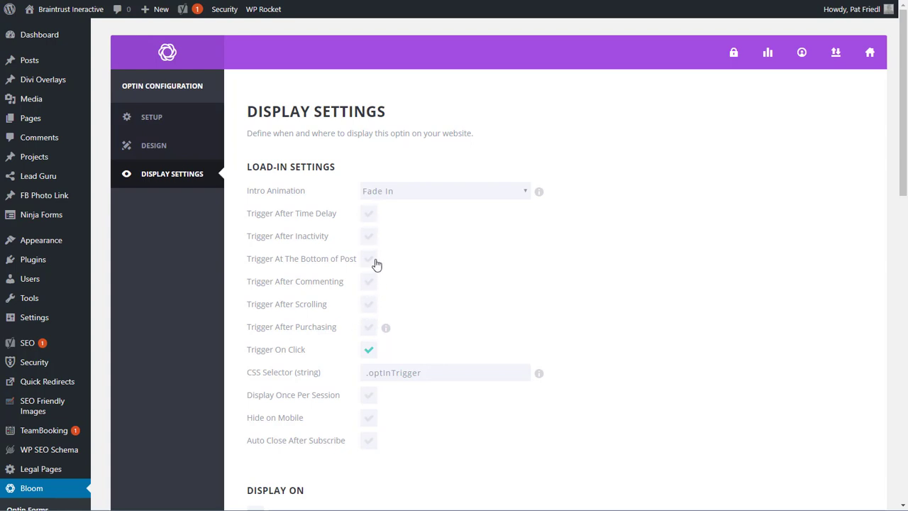
triple_click(248, 357)
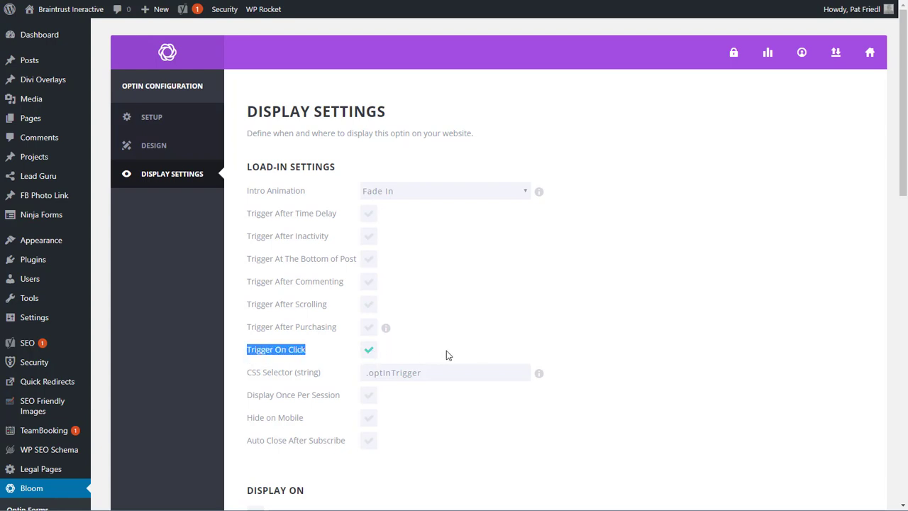
drag(245, 375, 308, 374)
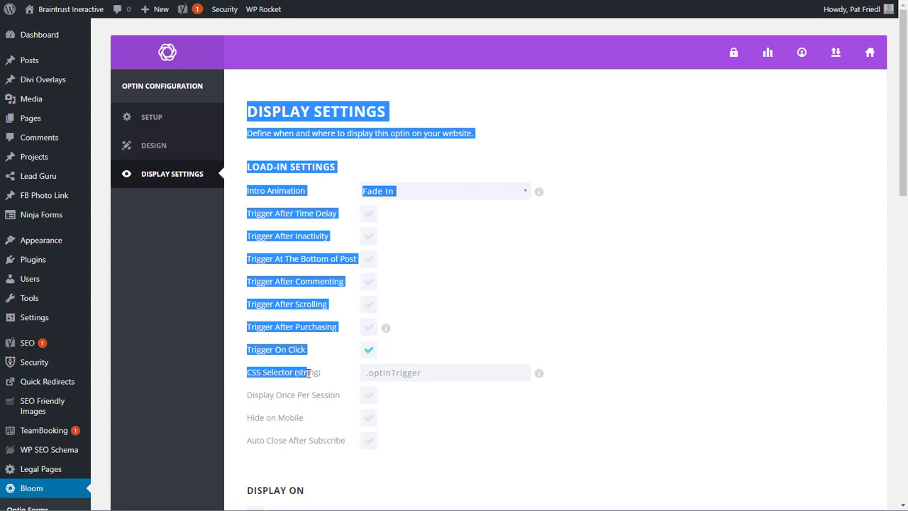
click(325, 376)
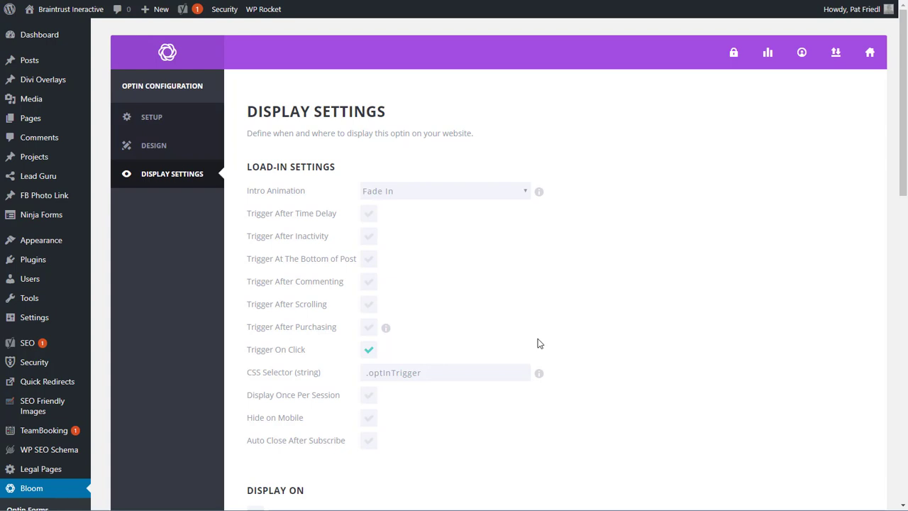
Examine the optin's CSS selector value and the rules for where the optin is displayed
click(453, 376)
key(Home)
key(End)
key(ctrl+a)
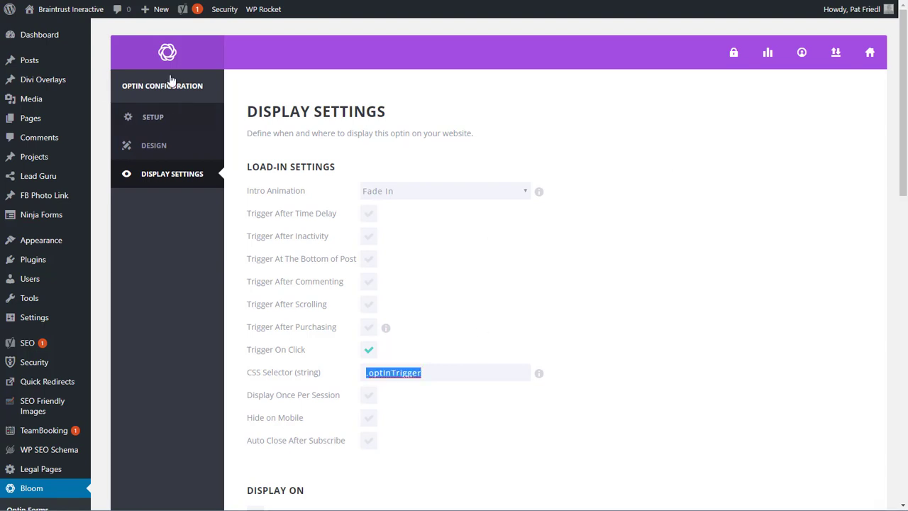
scroll(638, 245, down, 1)
scroll(639, 245, down, 7)
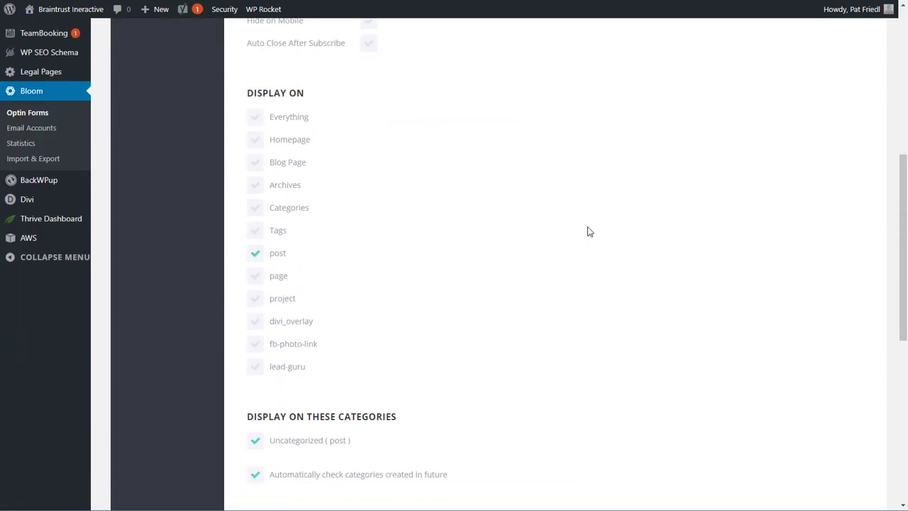
click(254, 140)
scroll(296, 215, down, 2)
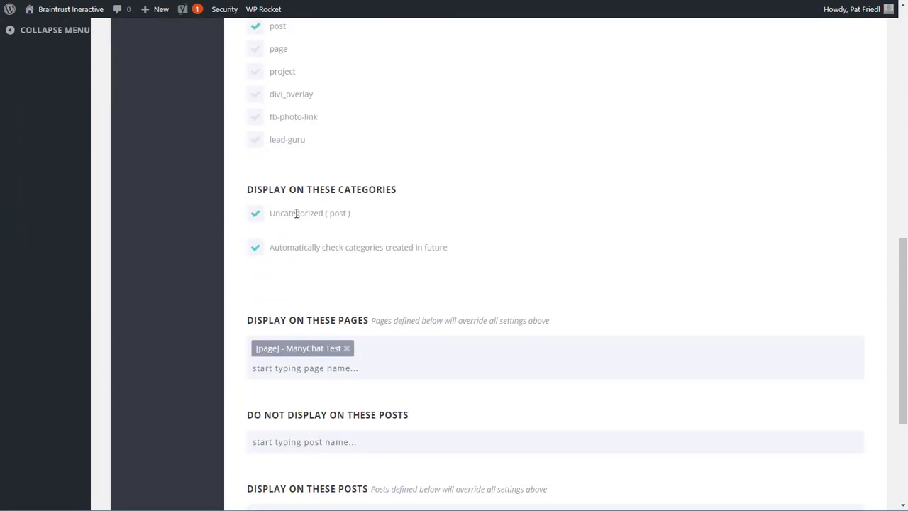
scroll(327, 212, down, 4)
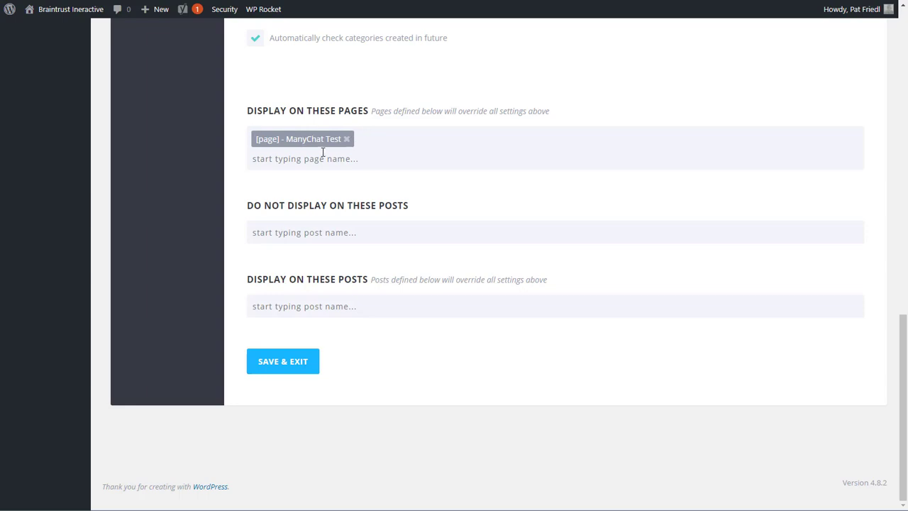
scroll(547, 262, up, 12)
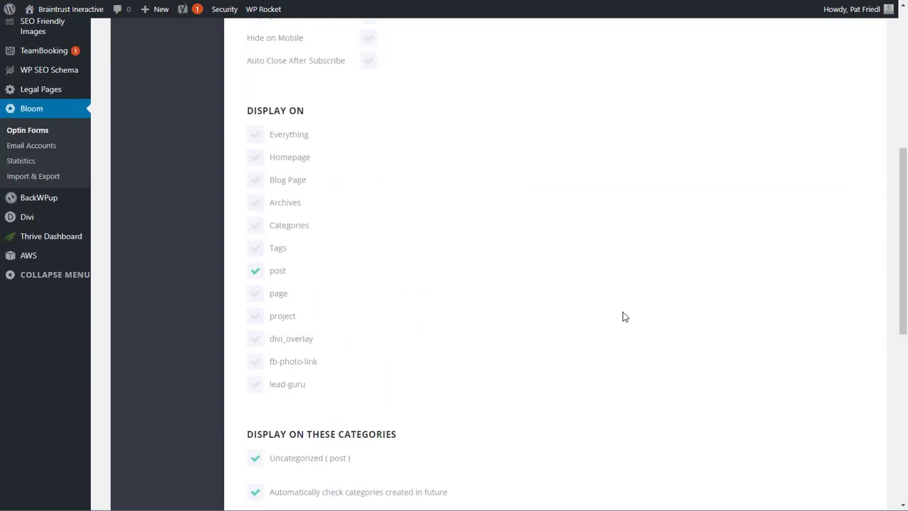
scroll(625, 322, up, 2)
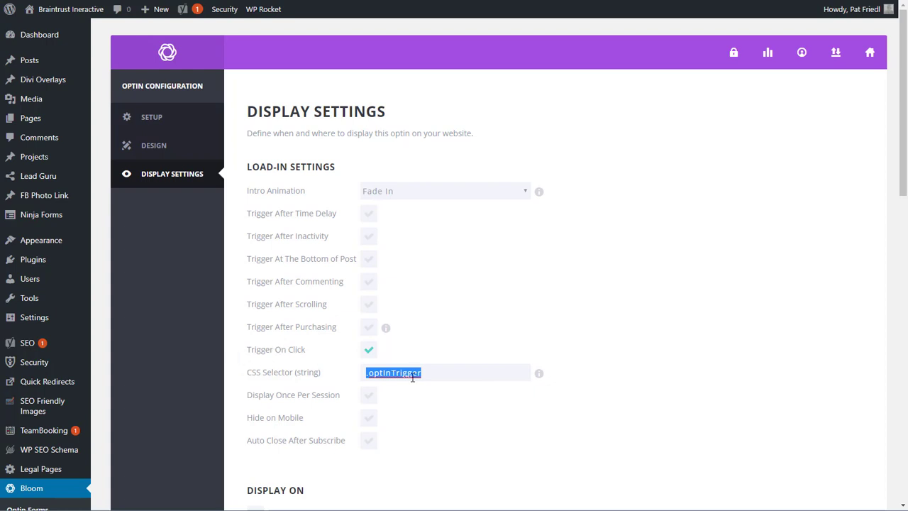
Copy the optin's CSS selector .optInTrigger into the Opt-In Trigger field of the ManyChat Button Booster page
click(458, 374)
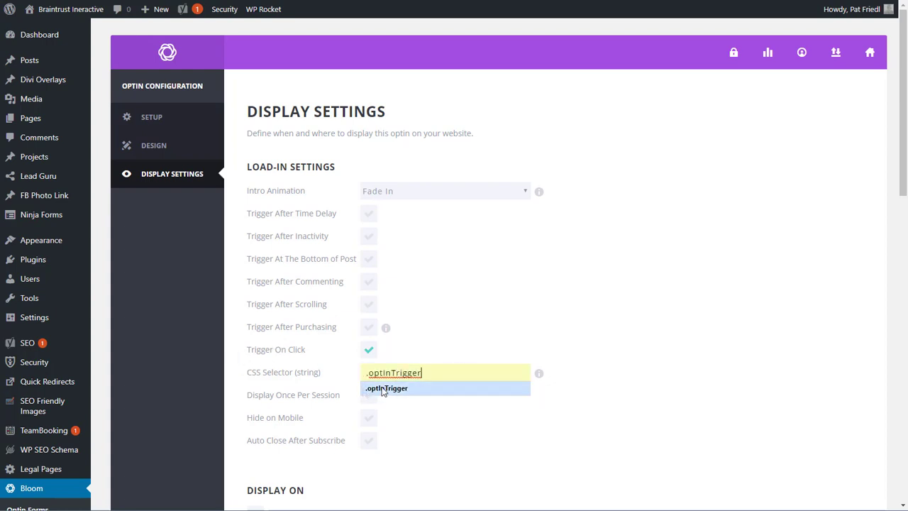
drag(449, 376, 321, 373)
key(ctrl+c)
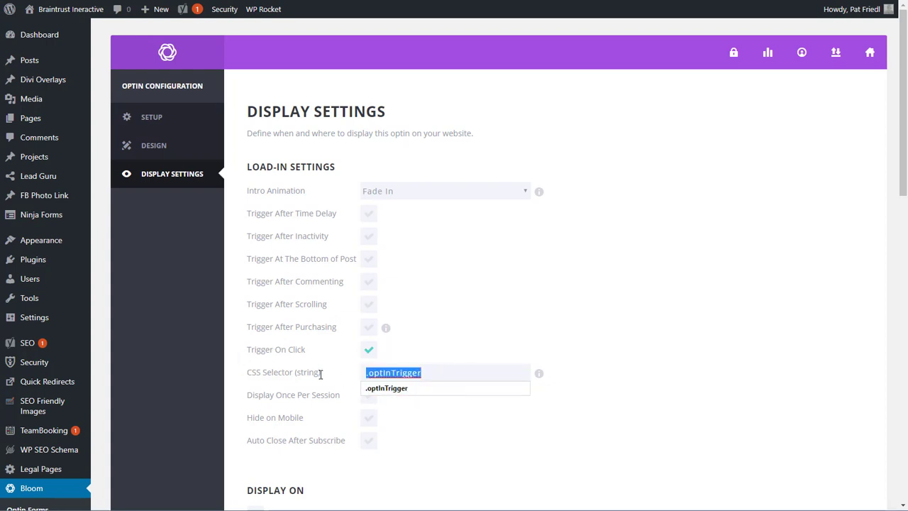
click(558, 334)
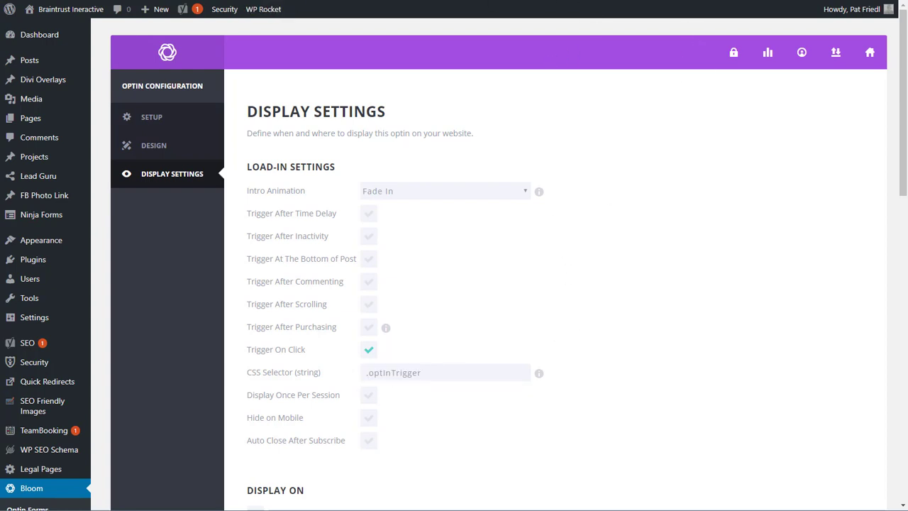
key(ctrl+Tab)
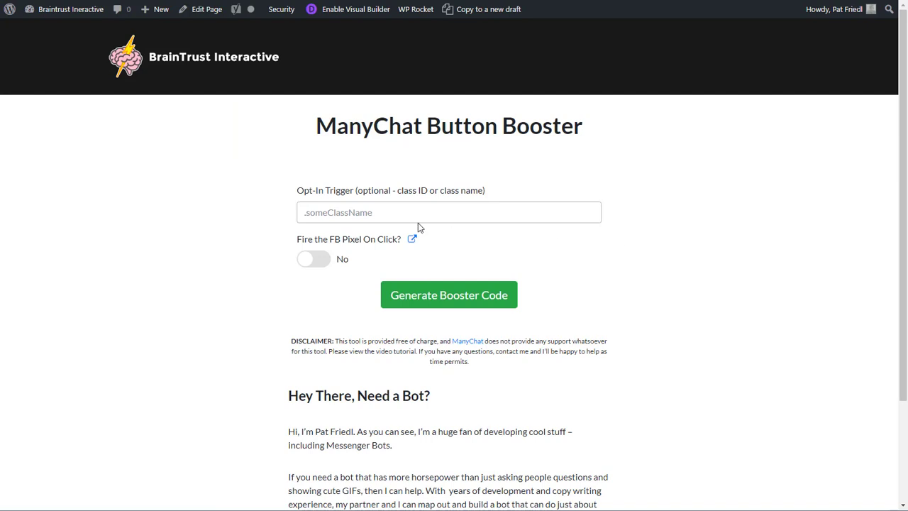
click(358, 212)
key(ctrl+v)
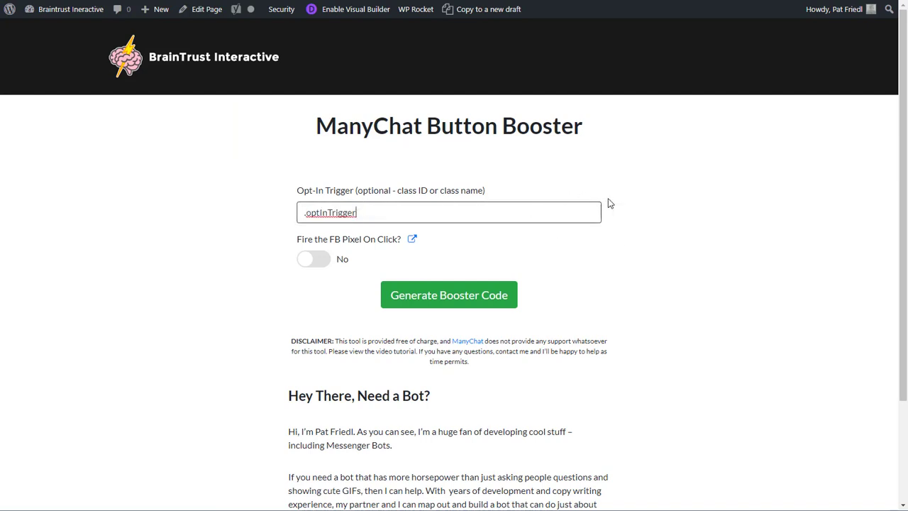
click(615, 232)
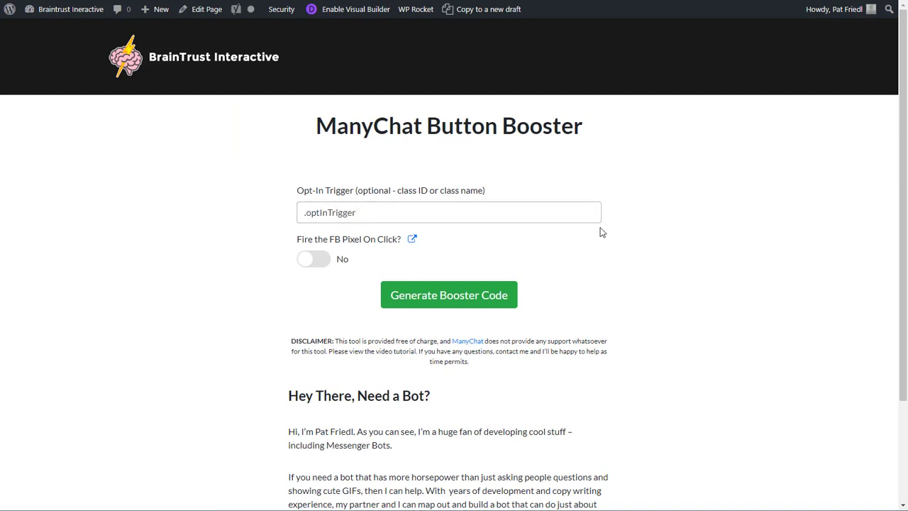
Enable firing the FB Pixel on click, check the Custom Event options, and keep the click tracked as Lead
click(318, 262)
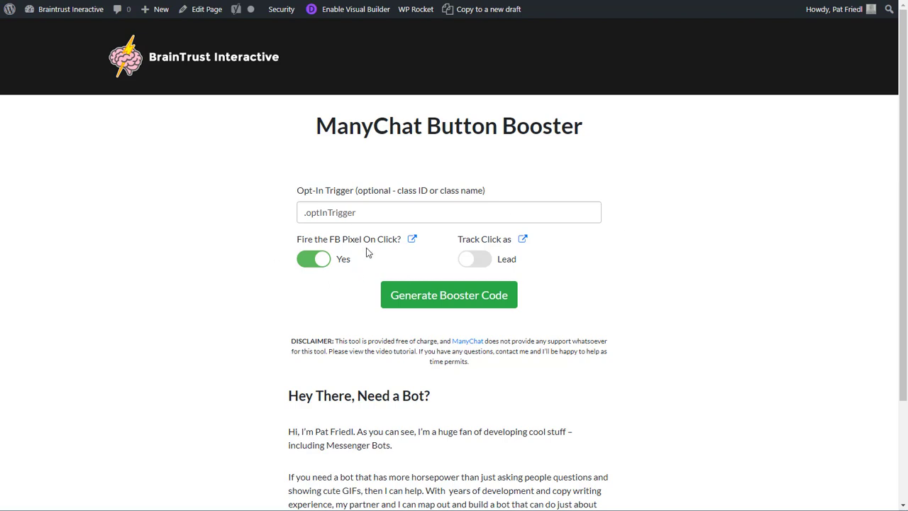
click(507, 259)
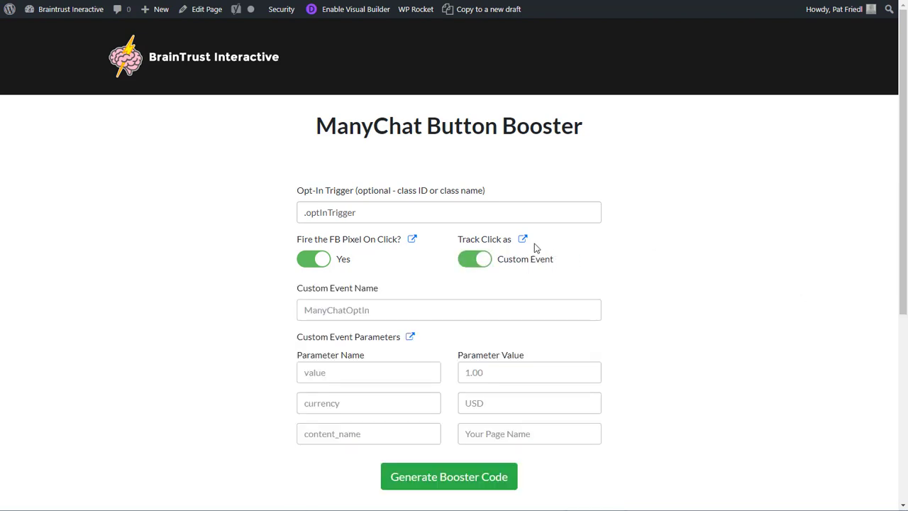
click(426, 307)
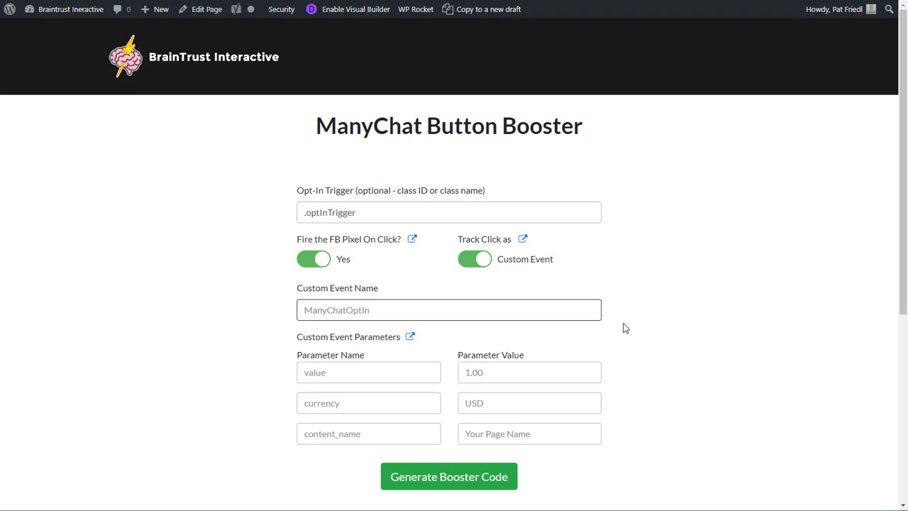
click(520, 264)
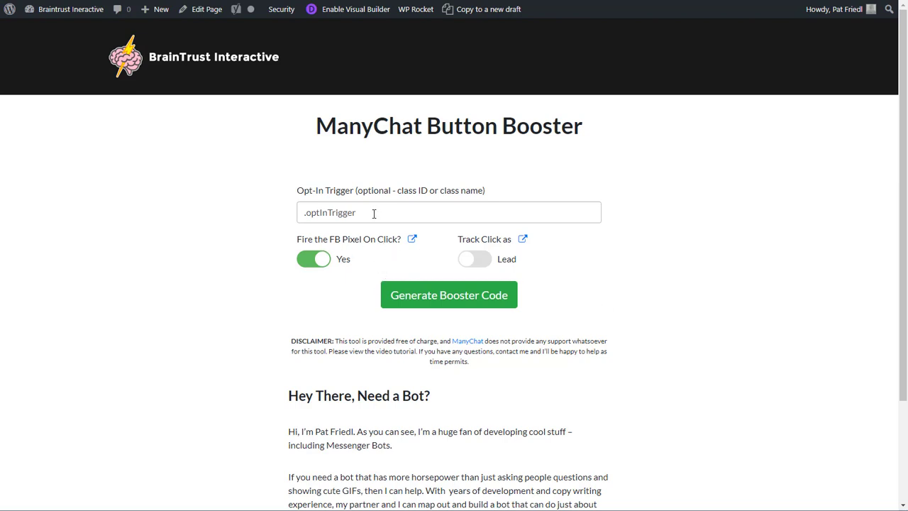
Generate the booster code for the .optInTrigger selector and copy it
click(375, 211)
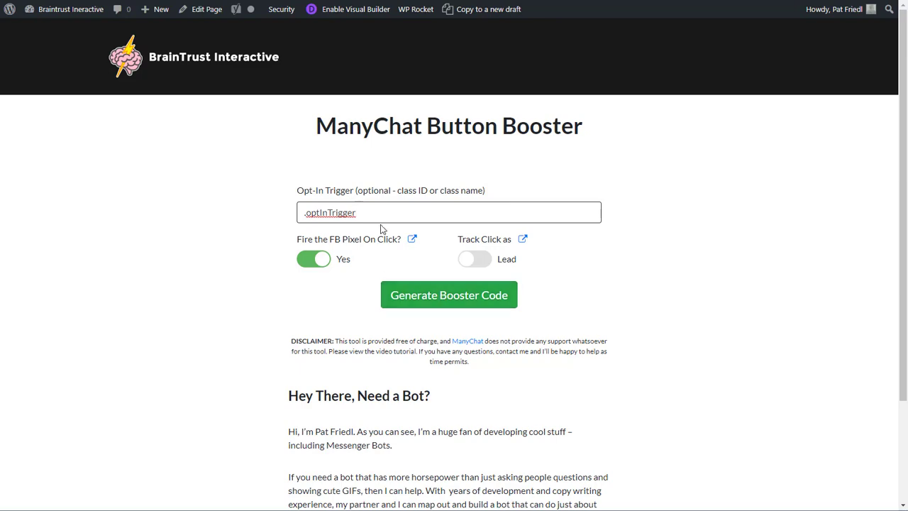
click(444, 294)
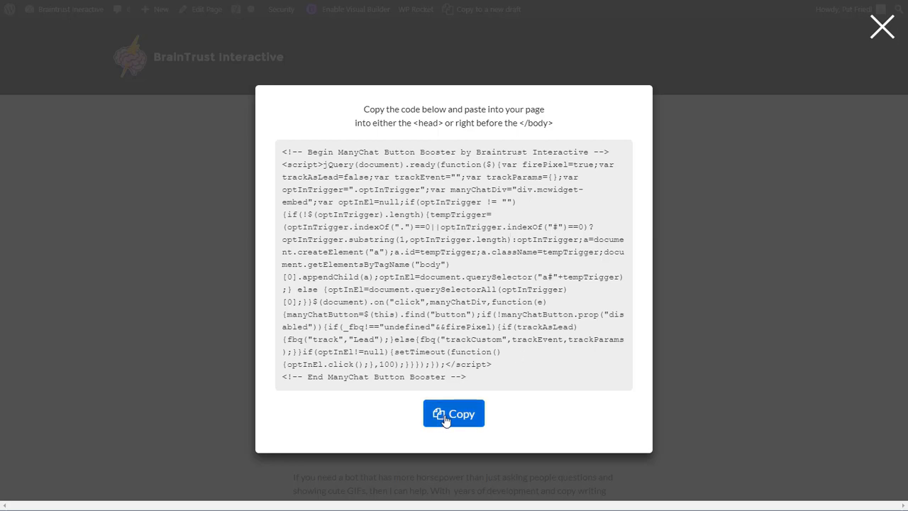
click(441, 419)
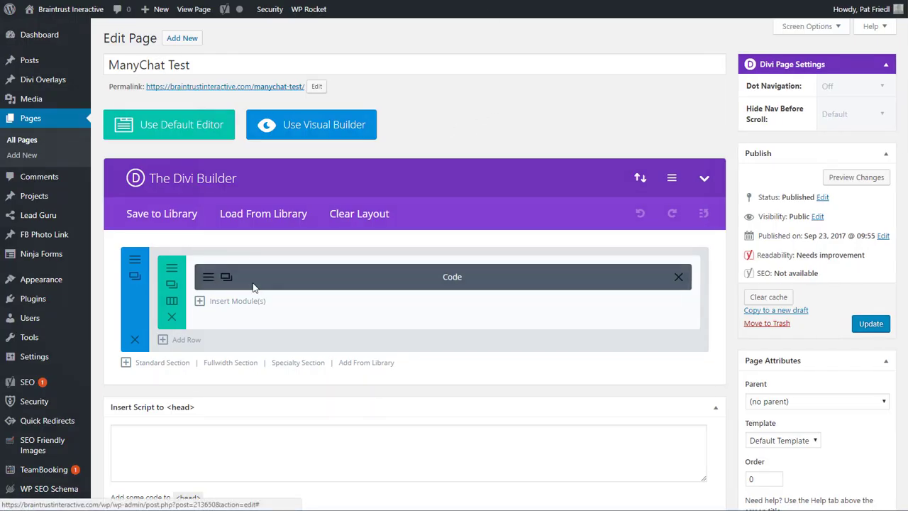
Review the embed code in the existing Code module of the ManyChat Test page and close its settings
click(207, 278)
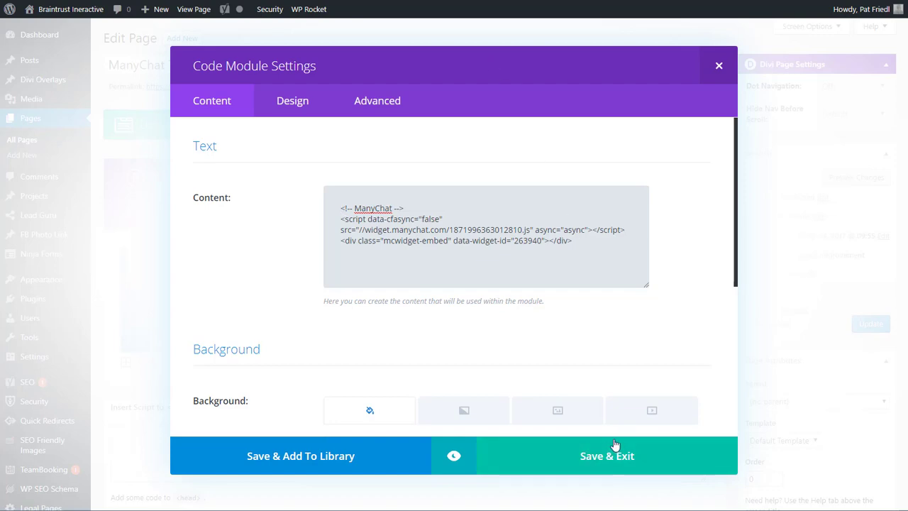
click(713, 67)
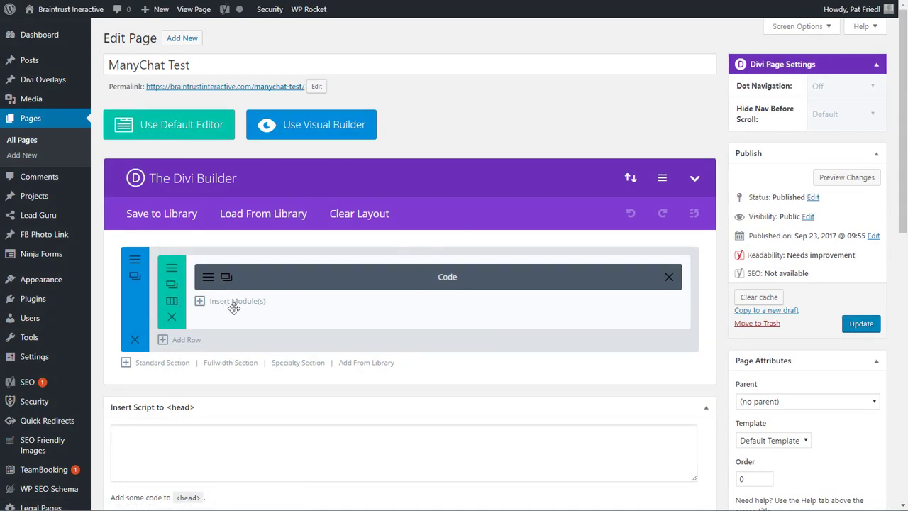
Add a second Code module containing the copied booster code below the existing one and update the page
click(236, 302)
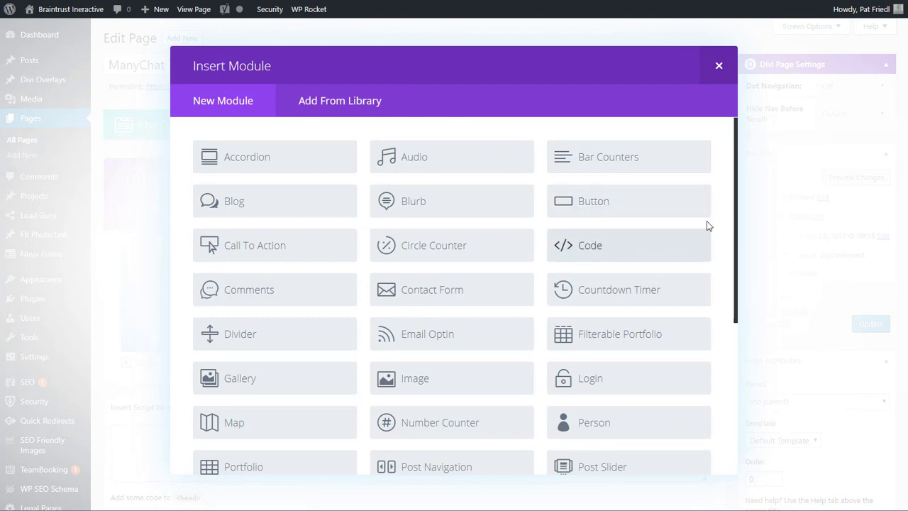
click(681, 238)
right_click(382, 216)
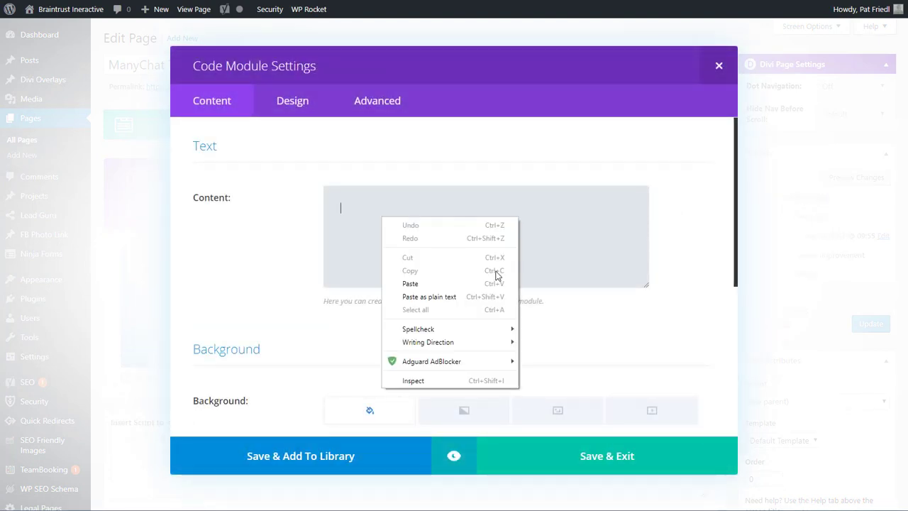
click(495, 278)
drag(642, 257, 646, 205)
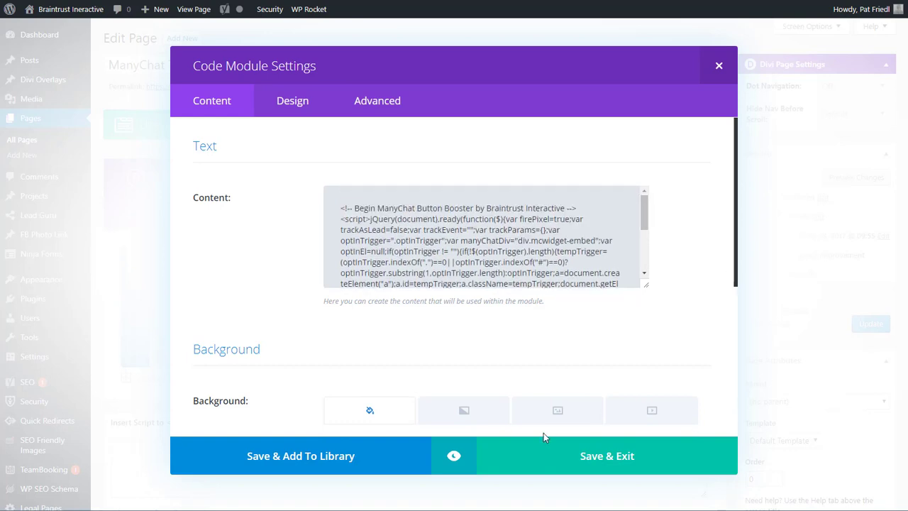
click(580, 454)
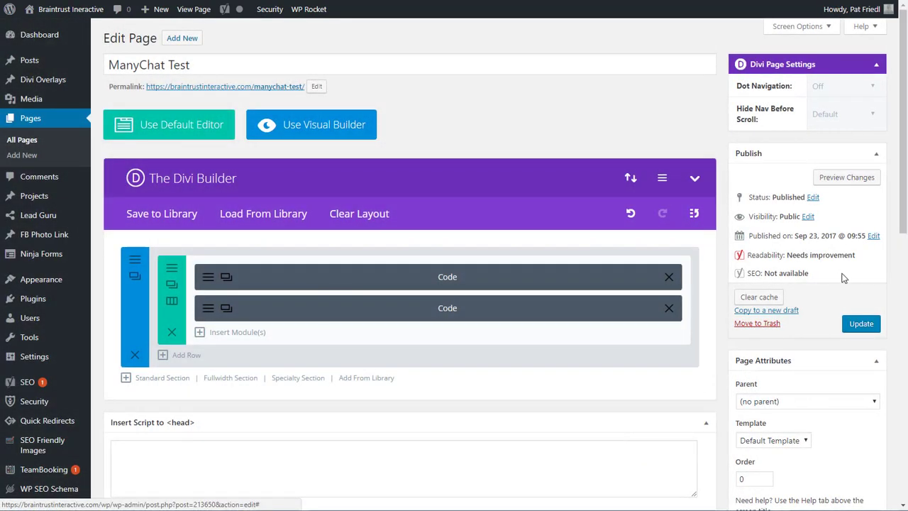
click(864, 325)
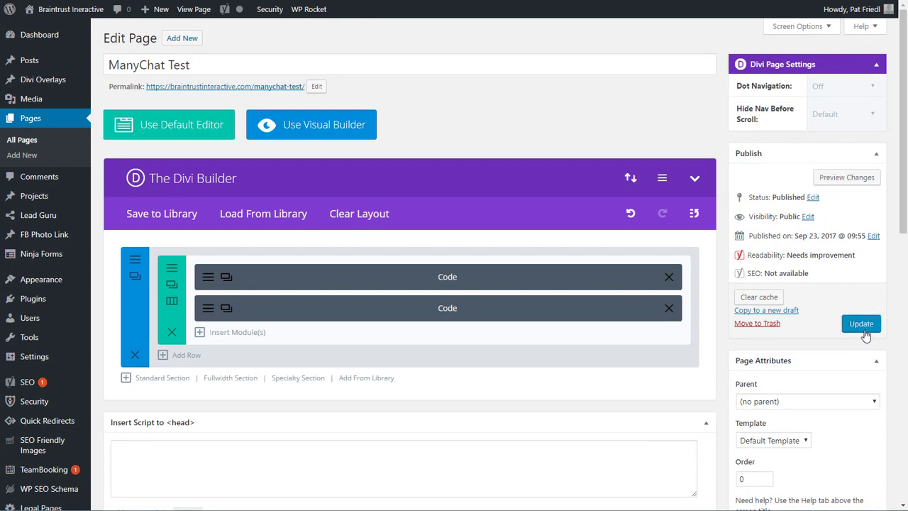
click(865, 328)
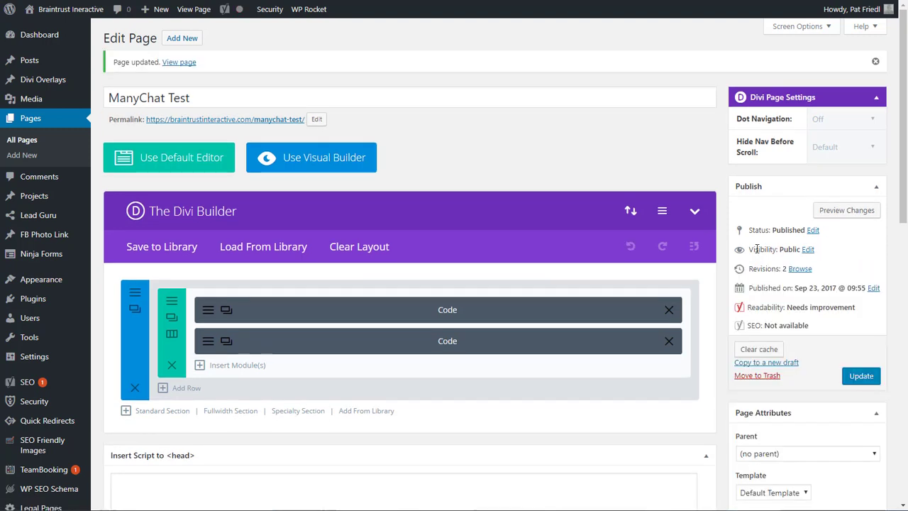
Open the ManyChat Test page in a new tab and test the popup with Send Me My Report
right_click(224, 122)
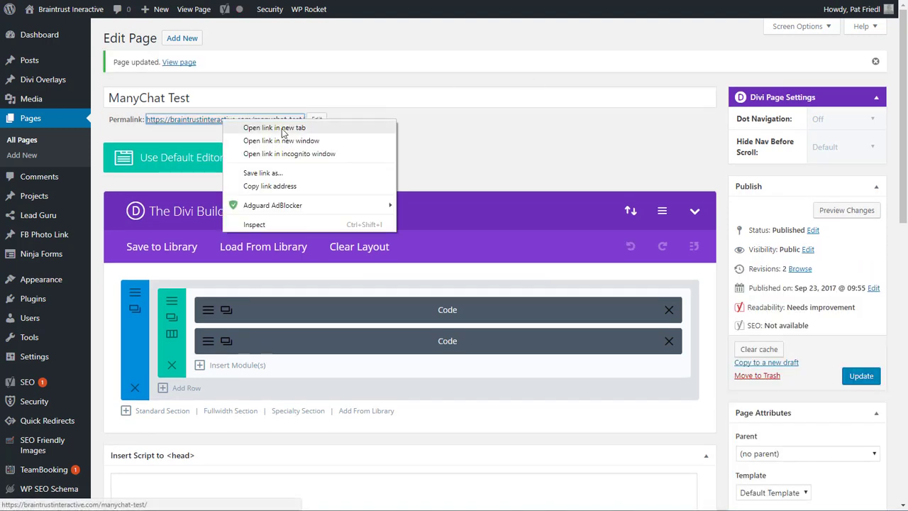
click(281, 137)
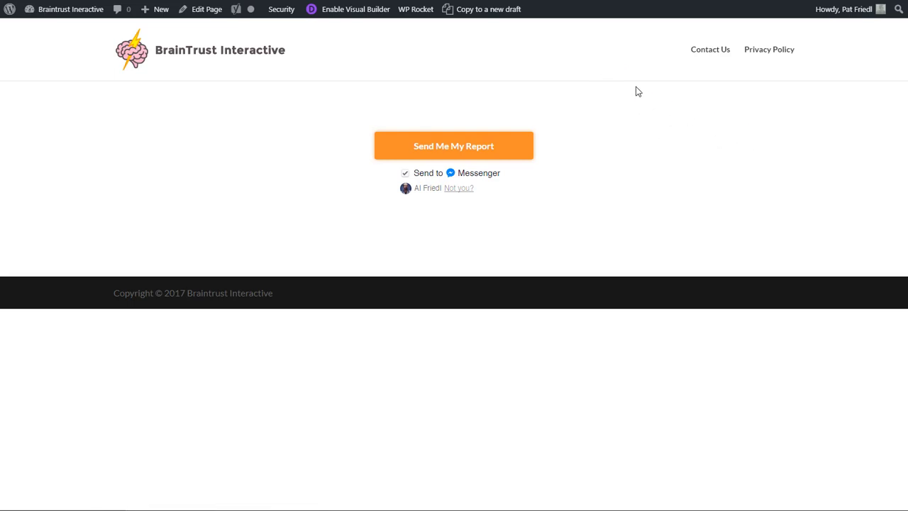
click(490, 152)
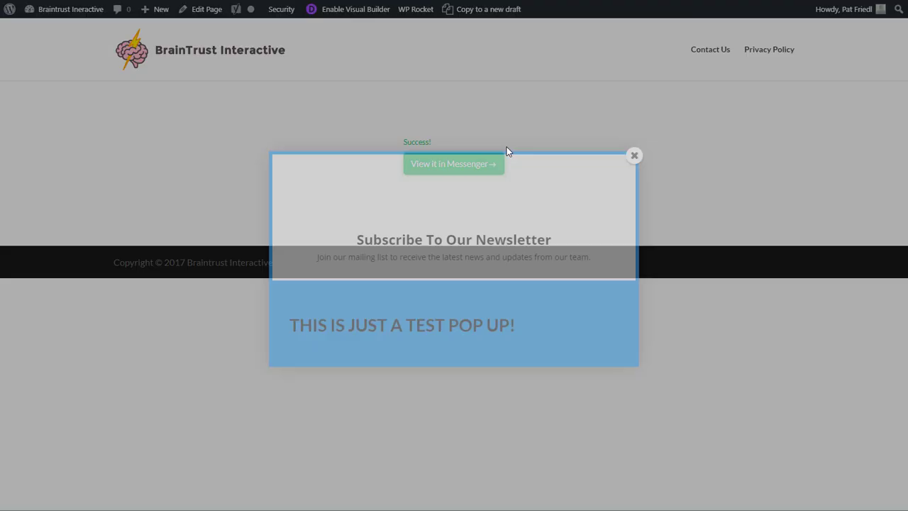